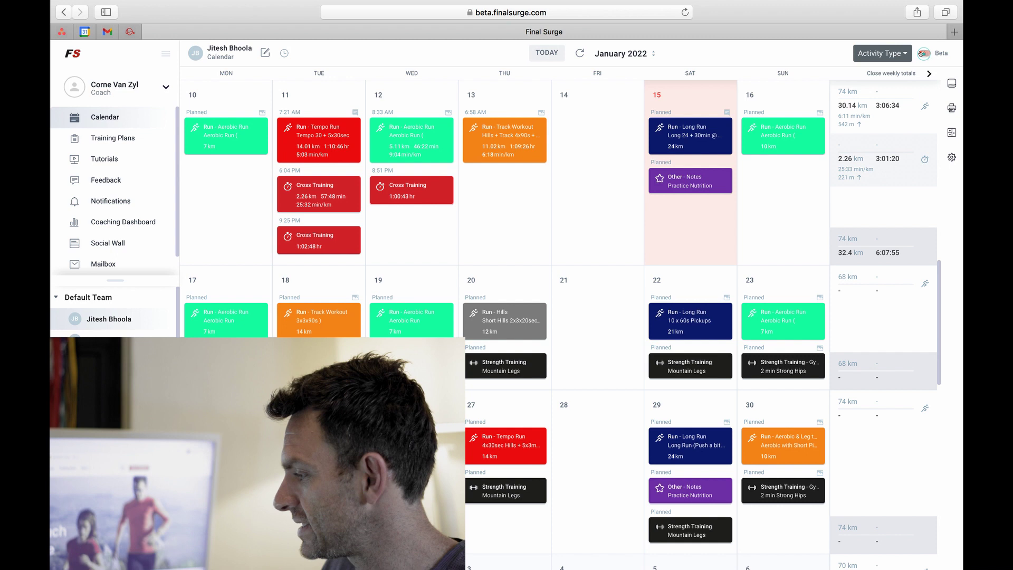
- Switch from the beta calendar to the classic log and open the user profile settings page
{"action": "left_click", "coordinate": [922, 54]}
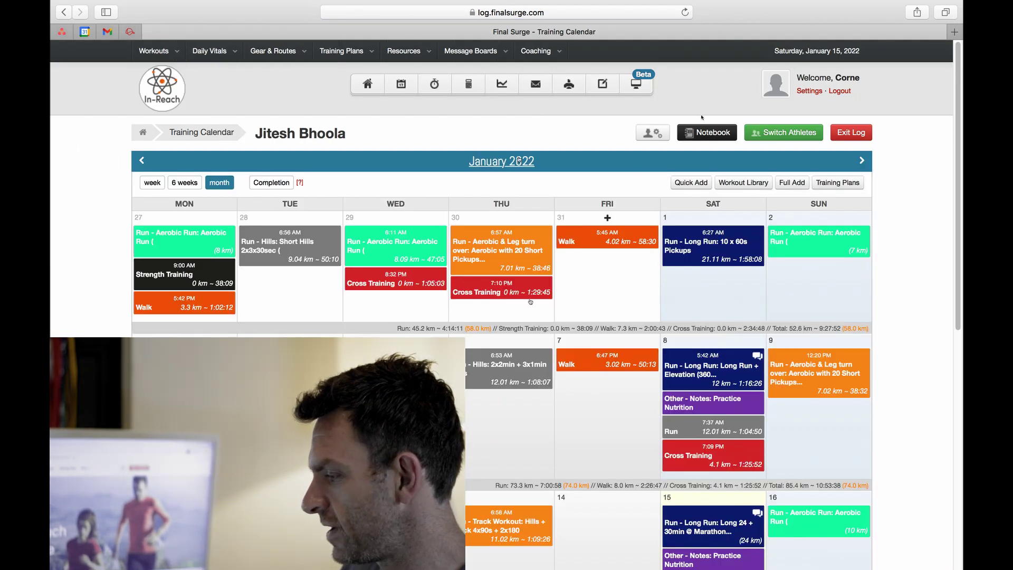
{"action": "left_click", "coordinate": [809, 91]}
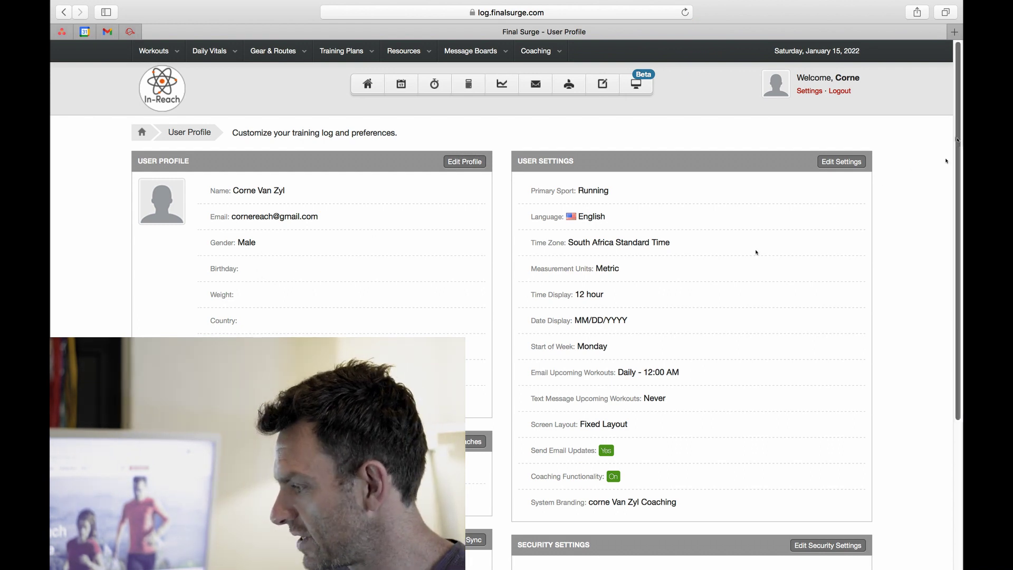
{"action": "scroll", "coordinate": [757, 253], "scroll_direction": "down", "scroll_amount": 1}
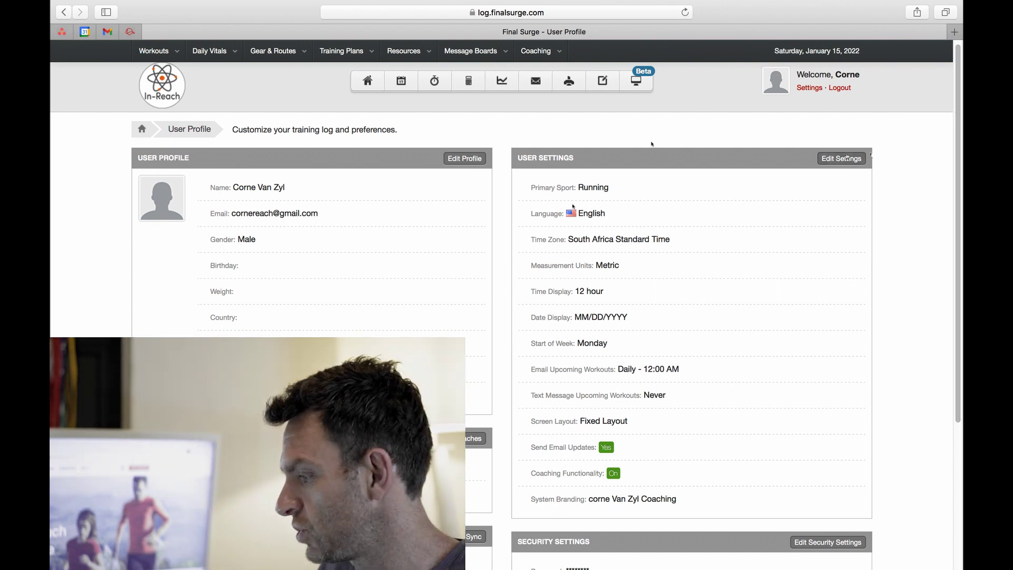
- Edit the user settings with Metric units and Monday week start, down to Save Changes
{"action": "left_click", "coordinate": [839, 158]}
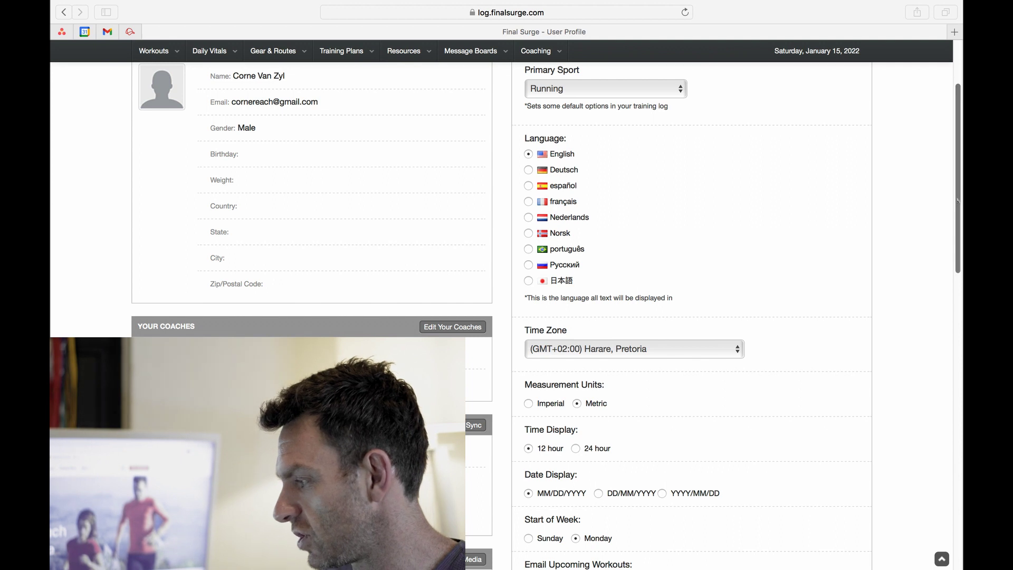
{"action": "left_click", "coordinate": [961, 287]}
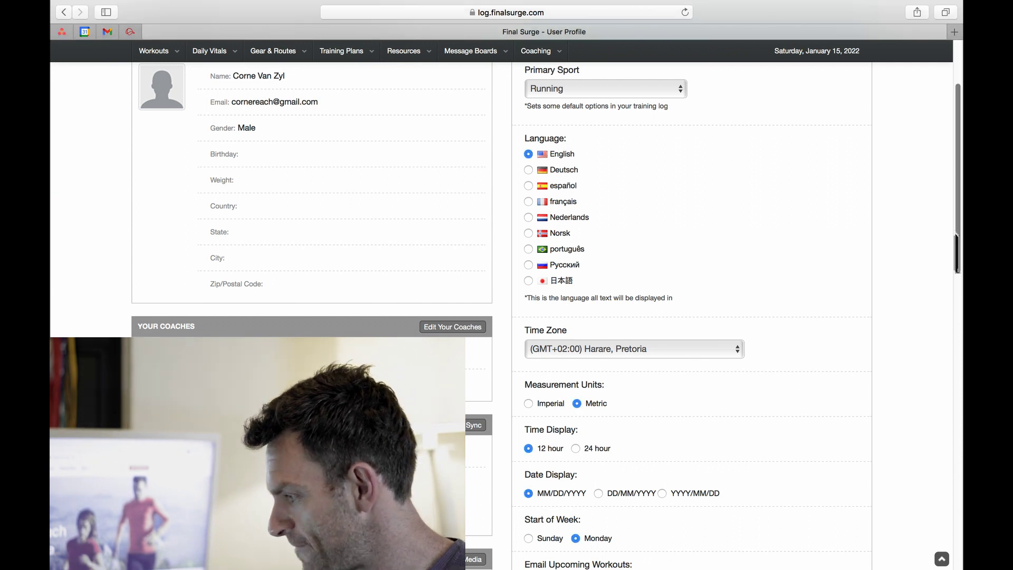
{"action": "scroll", "coordinate": [50, 300], "scroll_direction": "down", "scroll_amount": 5}
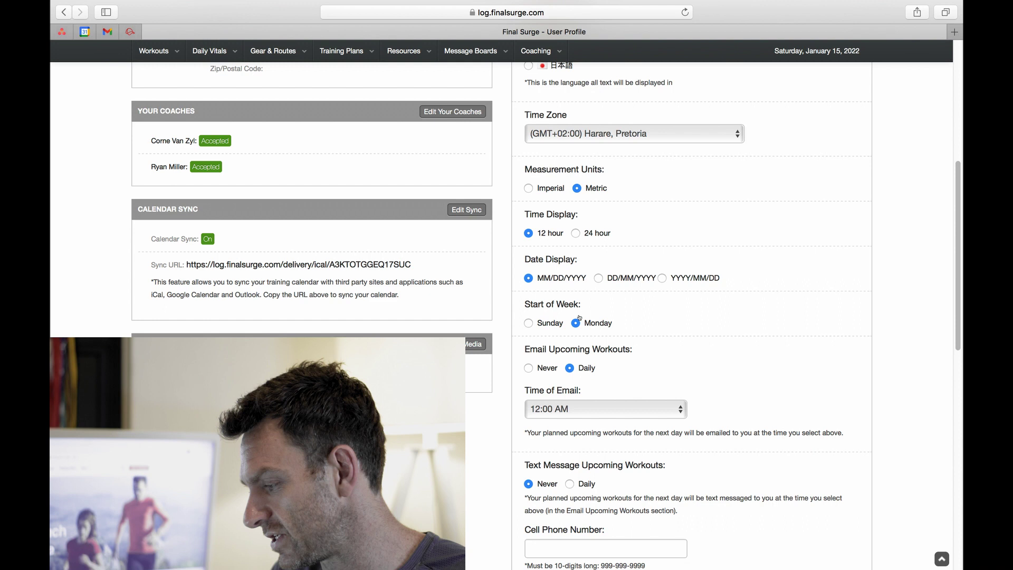
{"action": "scroll", "coordinate": [576, 323], "scroll_direction": "down", "scroll_amount": 5}
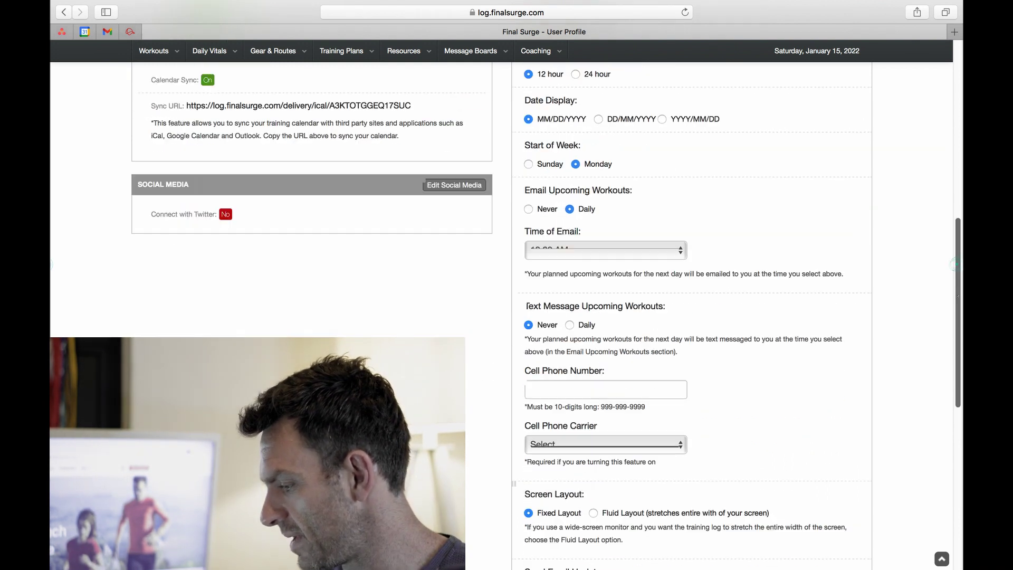
{"action": "scroll", "coordinate": [737, 417], "scroll_direction": "down", "scroll_amount": 5}
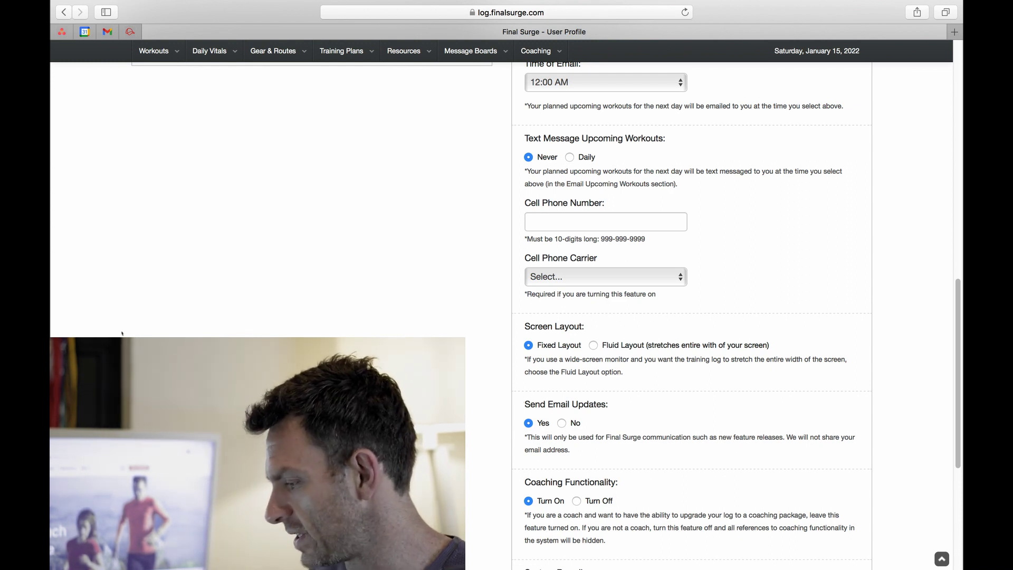
{"action": "scroll", "coordinate": [958, 373], "scroll_direction": "down", "scroll_amount": 2}
{"action": "scroll", "coordinate": [959, 373], "scroll_direction": "down", "scroll_amount": 3}
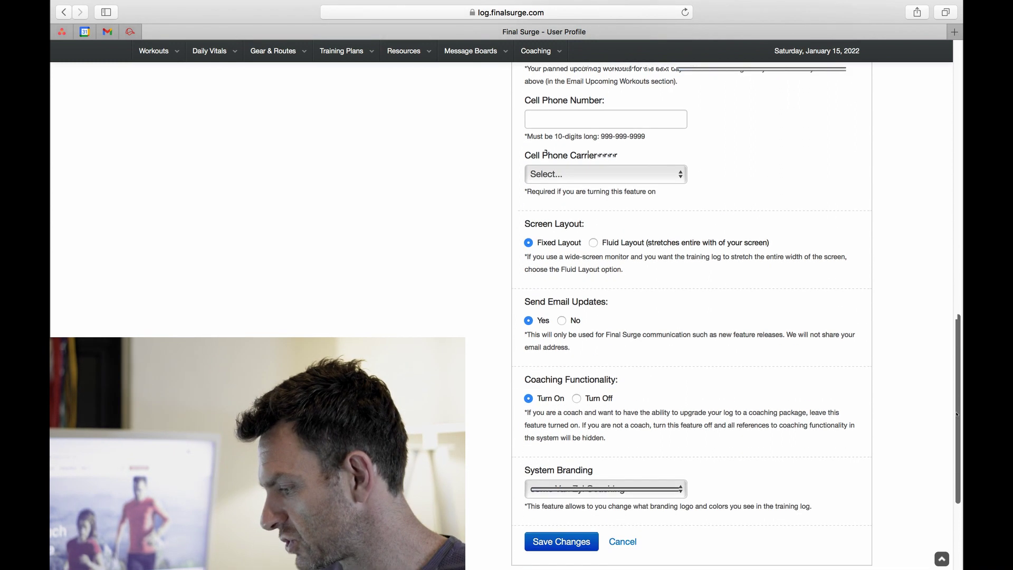
{"action": "scroll", "coordinate": [958, 373], "scroll_direction": "down", "scroll_amount": 3}
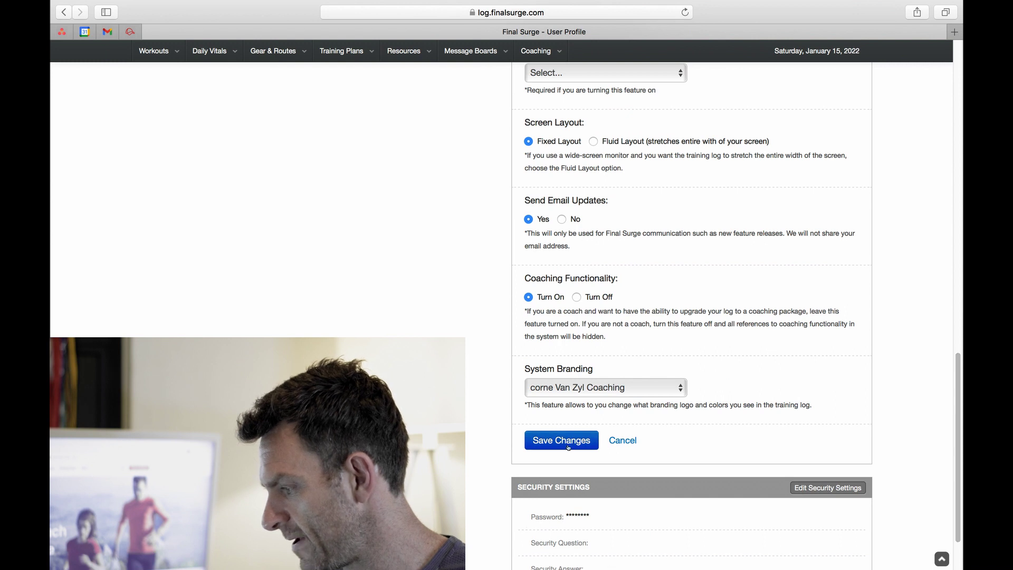
{"action": "left_click", "coordinate": [562, 439]}
- Save the settings and open the Workouts > Garmin / Device Upload import page
{"action": "left_click", "coordinate": [563, 440]}
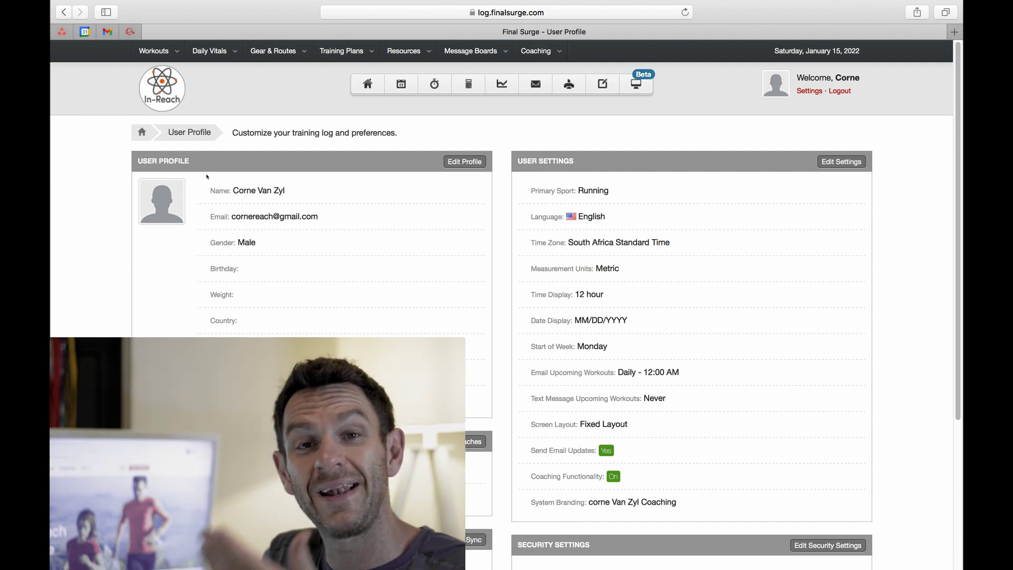
{"action": "mouse_move", "coordinate": [156, 51]}
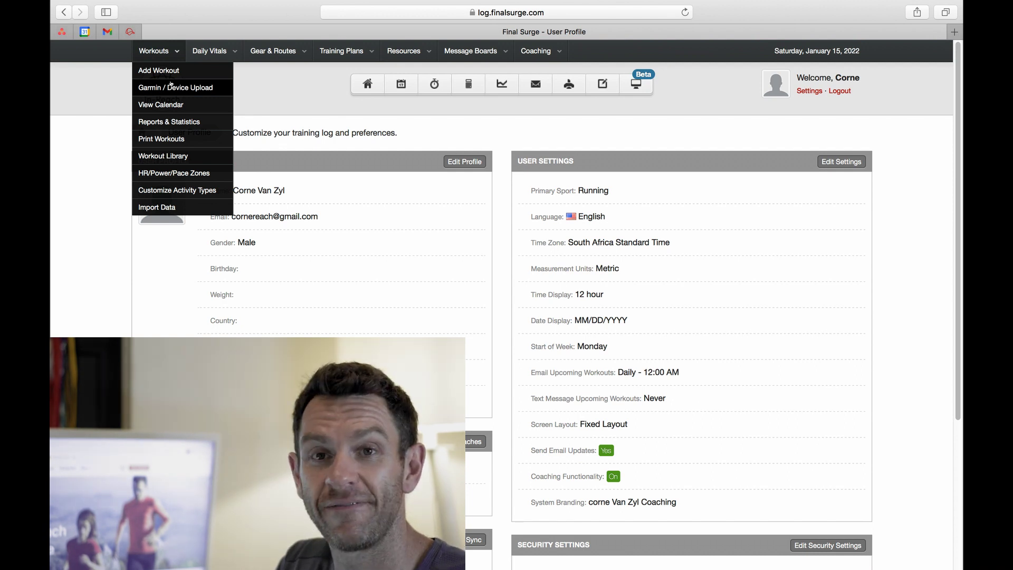
{"action": "left_click", "coordinate": [171, 87]}
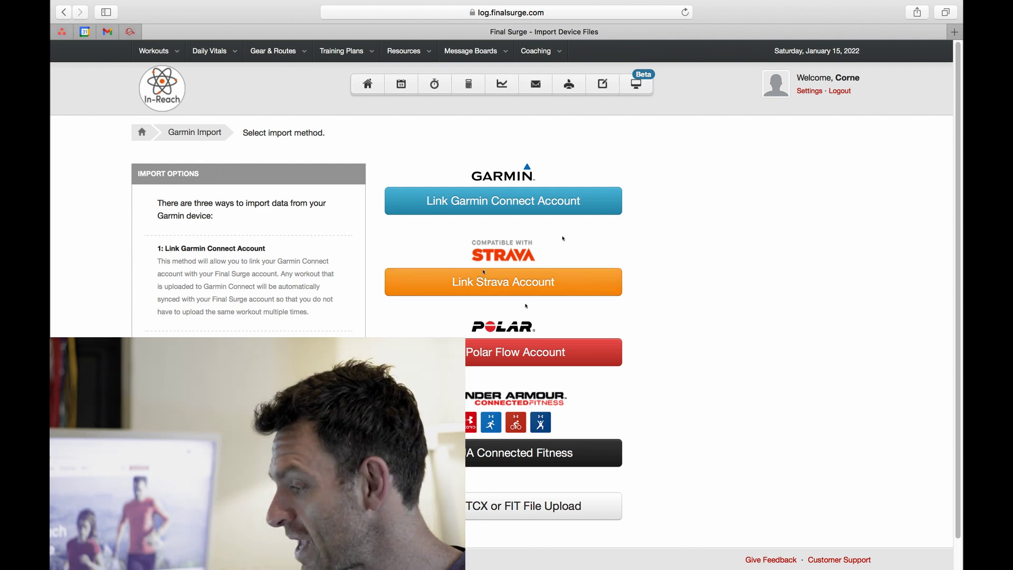
- Start linking the Strava account from the Garmin Import page
{"action": "left_click", "coordinate": [510, 281]}
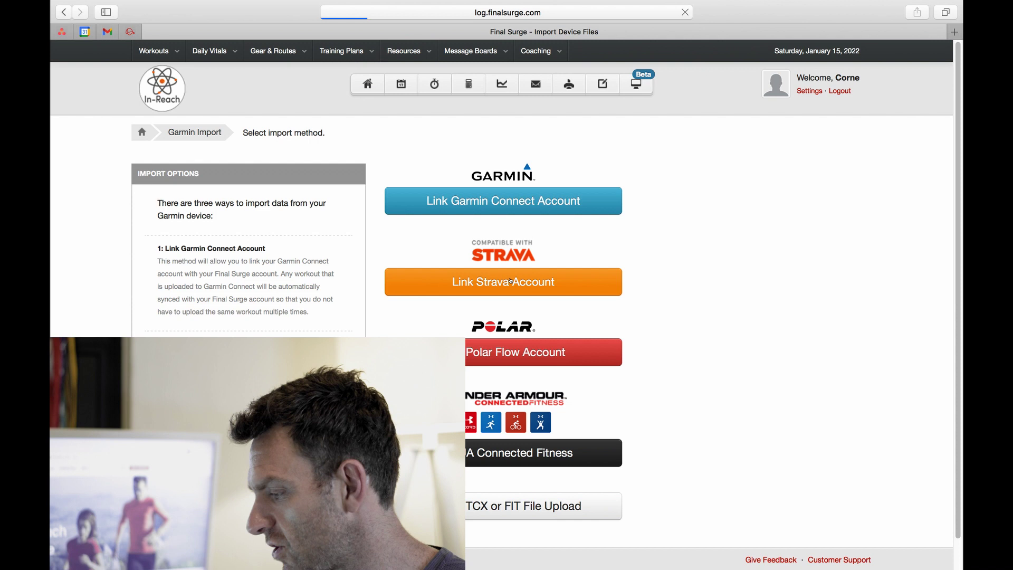